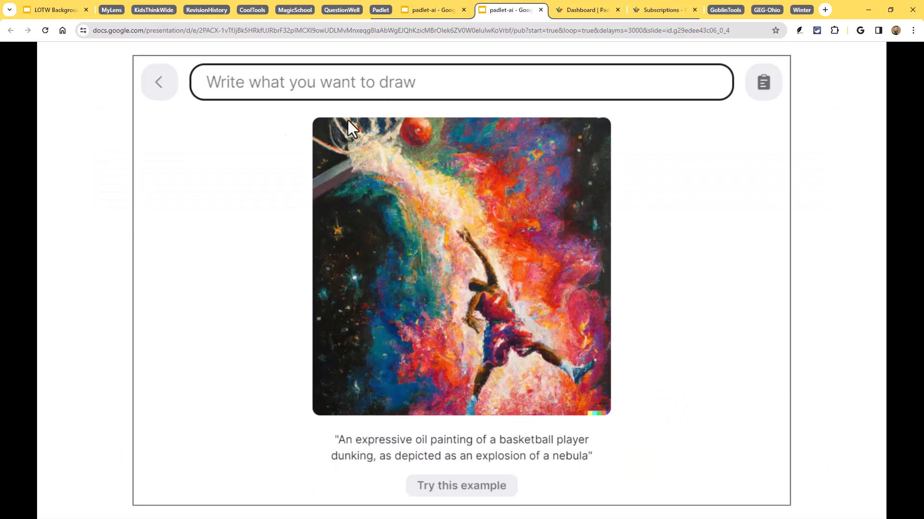
Start a new post on My demo padlet and expand the full list of attachment types
{"action": "left_click", "coordinate": [587, 10]}
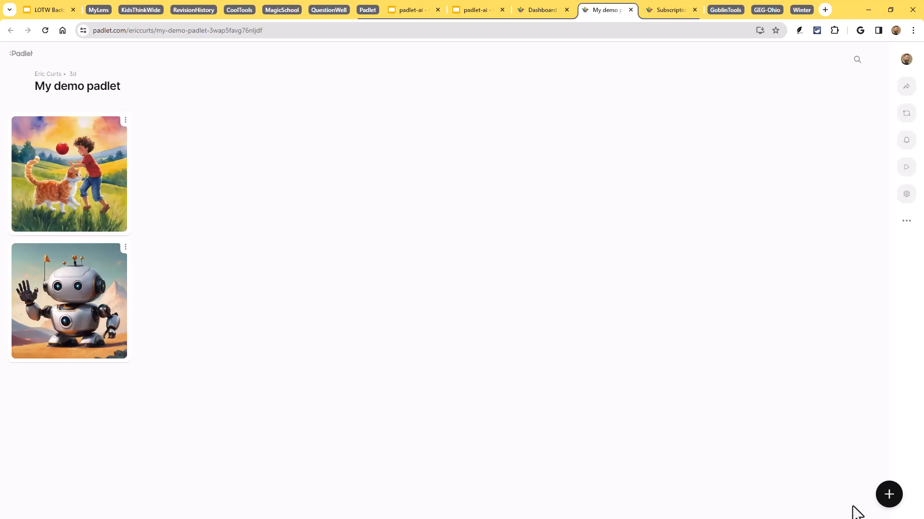
{"action": "left_click", "coordinate": [889, 495]}
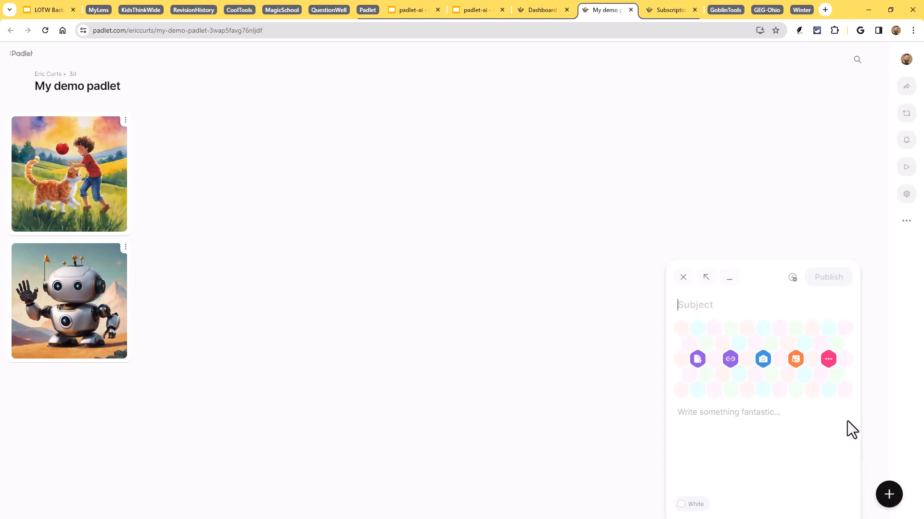
{"action": "left_click", "coordinate": [828, 359]}
{"action": "left_click", "coordinate": [828, 359]}
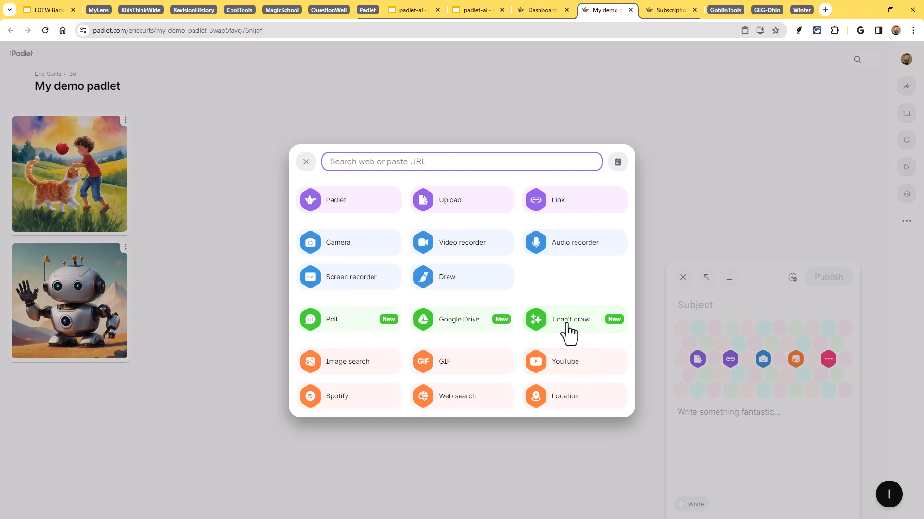
In 'I can't draw', paste the prompt for a colorful penguin on a skateboard wearing sunglasses and review it
{"action": "left_click", "coordinate": [569, 328]}
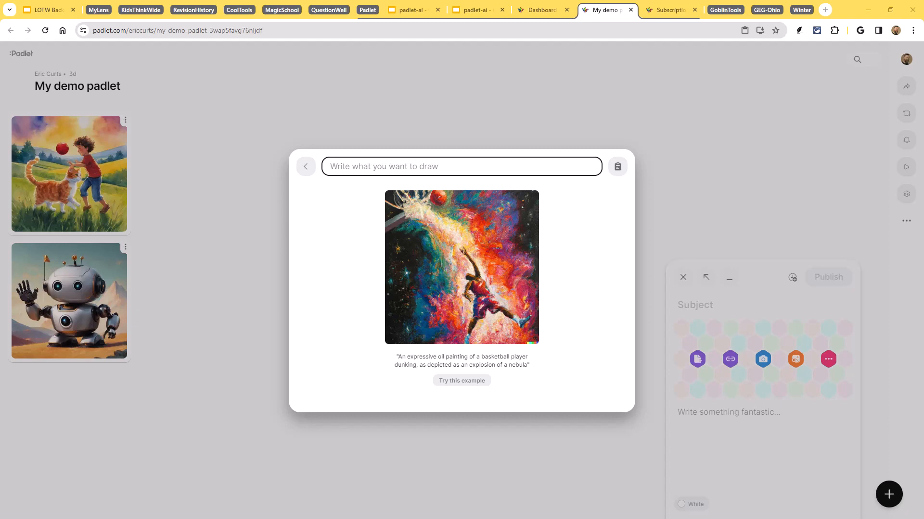
{"action": "left_click", "coordinate": [492, 167]}
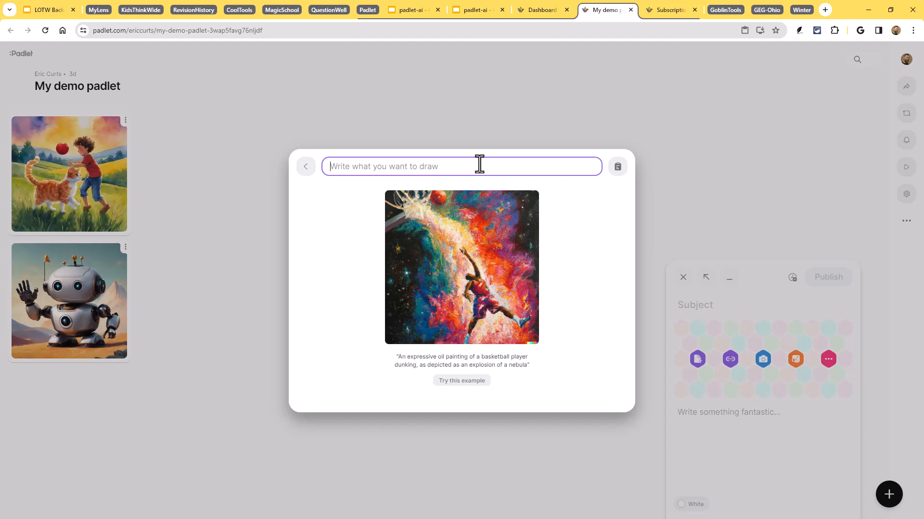
{"action": "key", "text": "ctrl+v"}
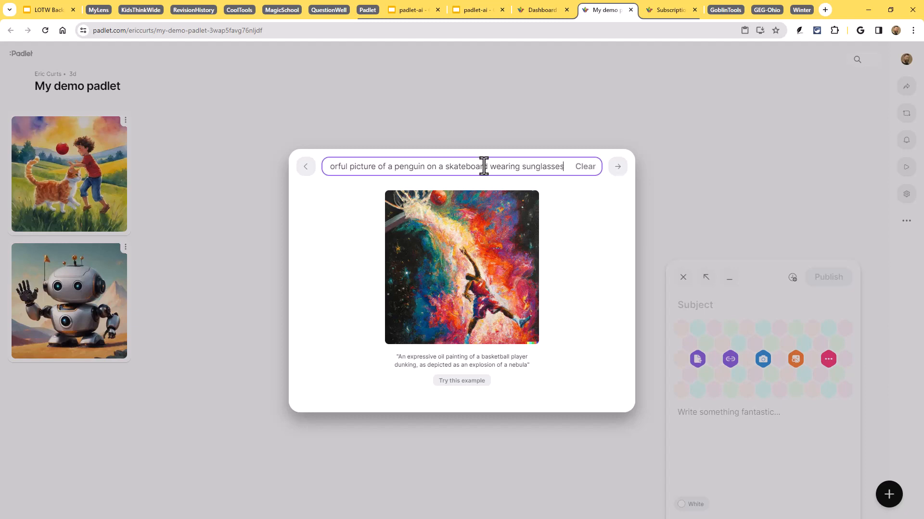
{"action": "left_click_drag", "start_coordinate": [426, 167], "coordinate": [307, 173]}
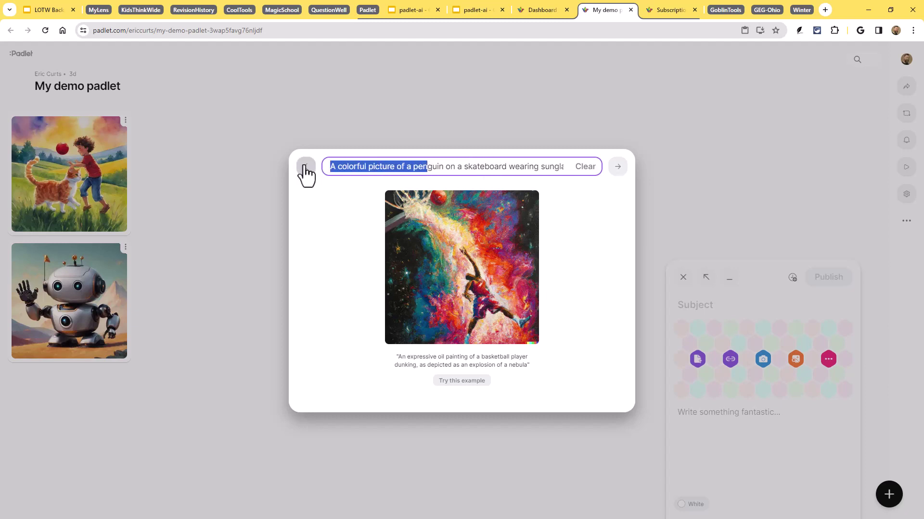
{"action": "left_click", "coordinate": [423, 166]}
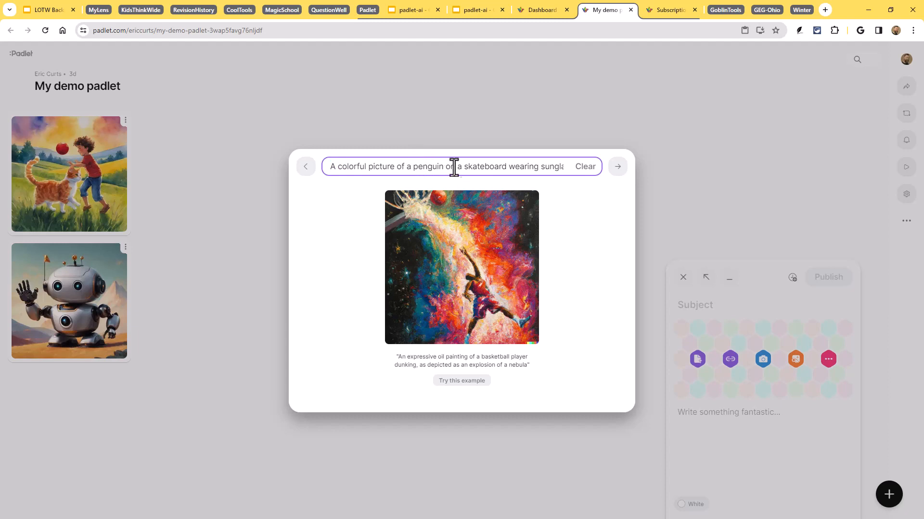
{"action": "left_click_drag", "start_coordinate": [448, 167], "coordinate": [584, 172]}
{"action": "left_click", "coordinate": [493, 166]}
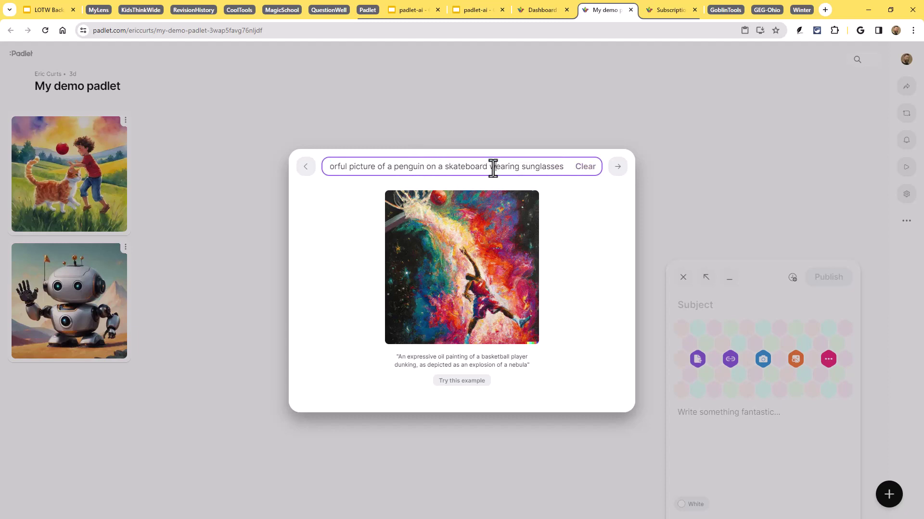
Generate the images and publish the pink-streaked skateboarding penguin as a new post
{"action": "left_click", "coordinate": [618, 168]}
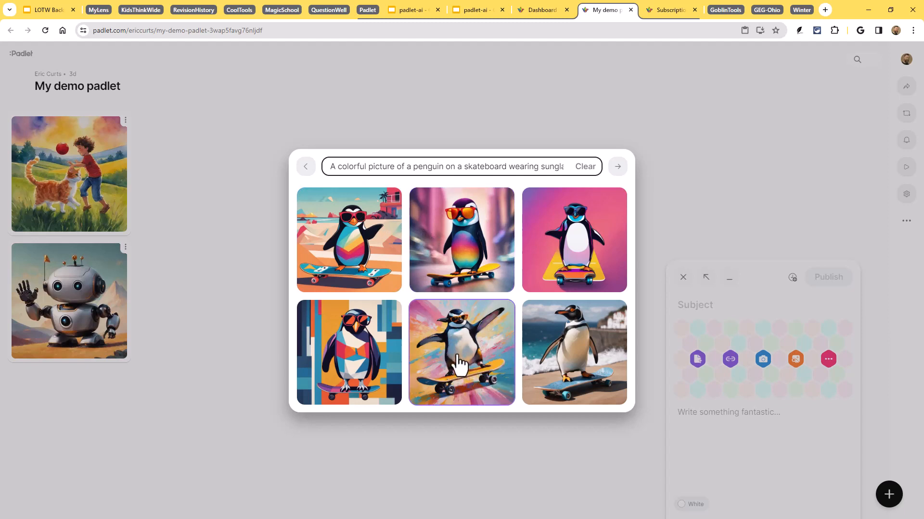
{"action": "left_click", "coordinate": [460, 363]}
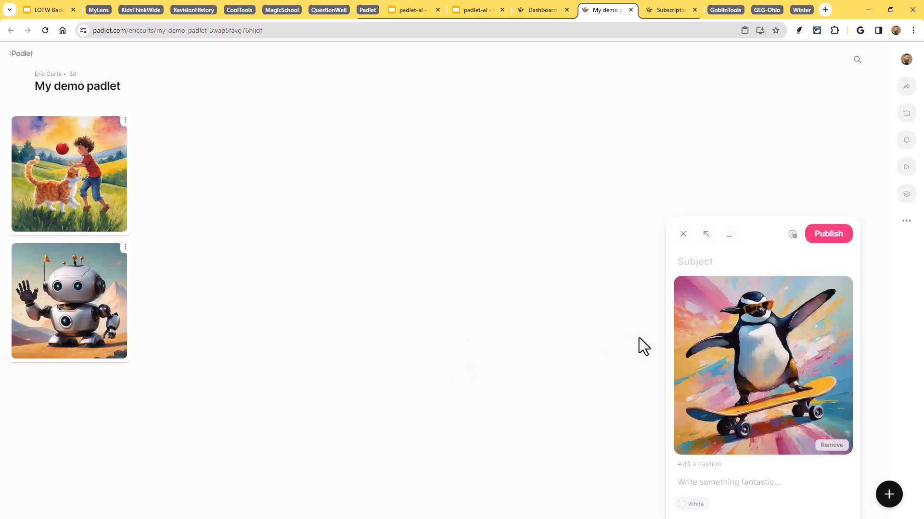
{"action": "left_click", "coordinate": [828, 233]}
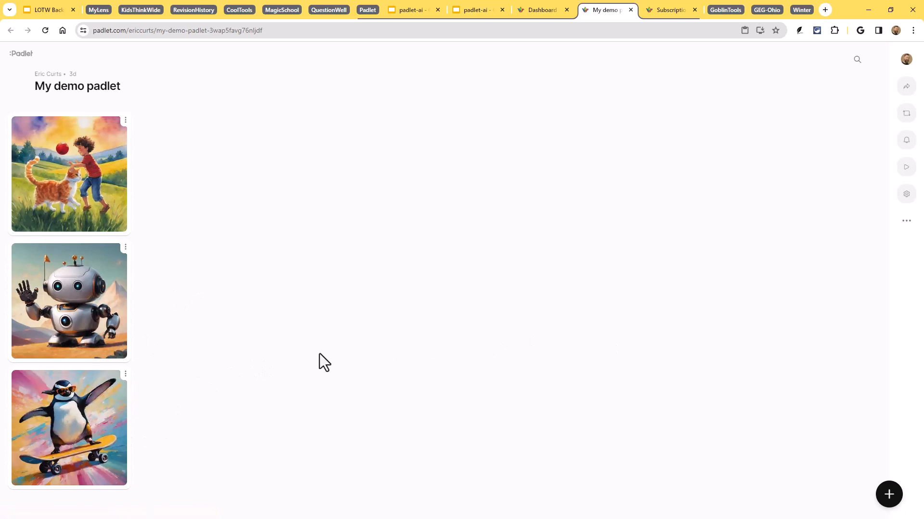
Expand and close the cat, robot and penguin posts in turn, then leave the robot post open full size
{"action": "left_click", "coordinate": [78, 178]}
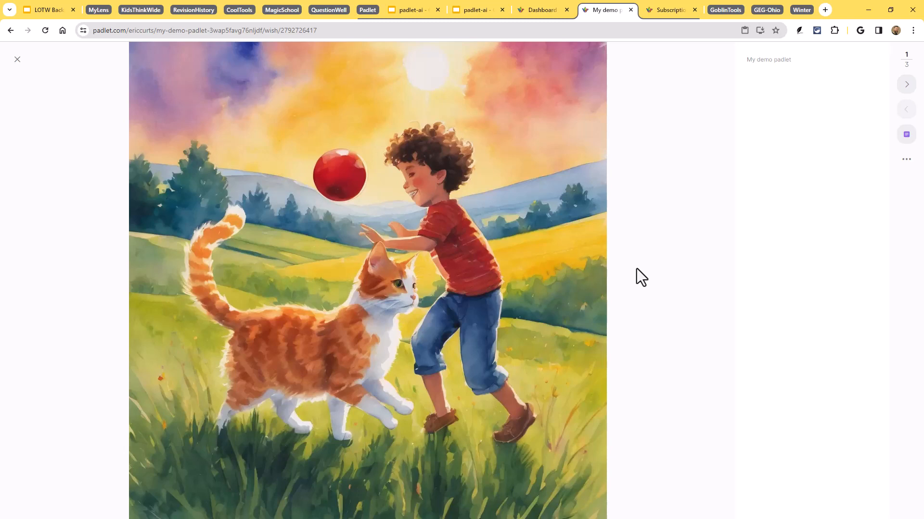
{"action": "left_click", "coordinate": [17, 59]}
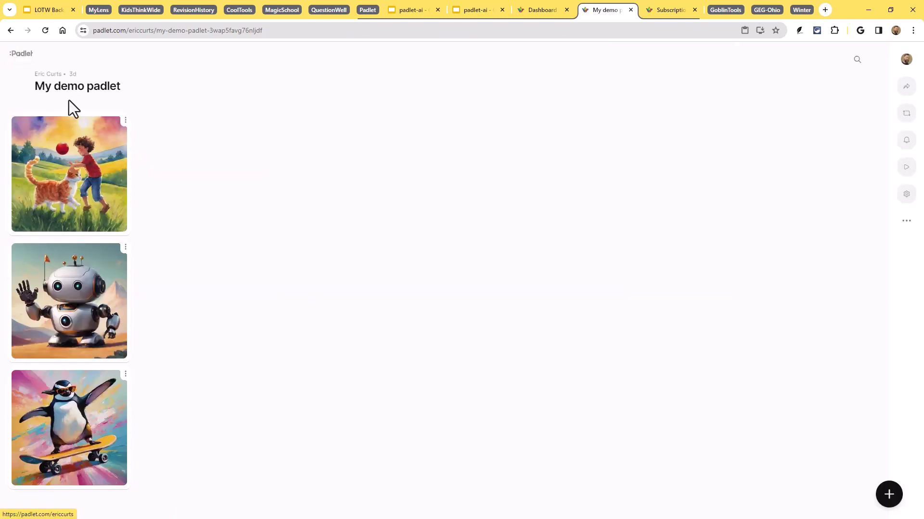
{"action": "left_click", "coordinate": [72, 289]}
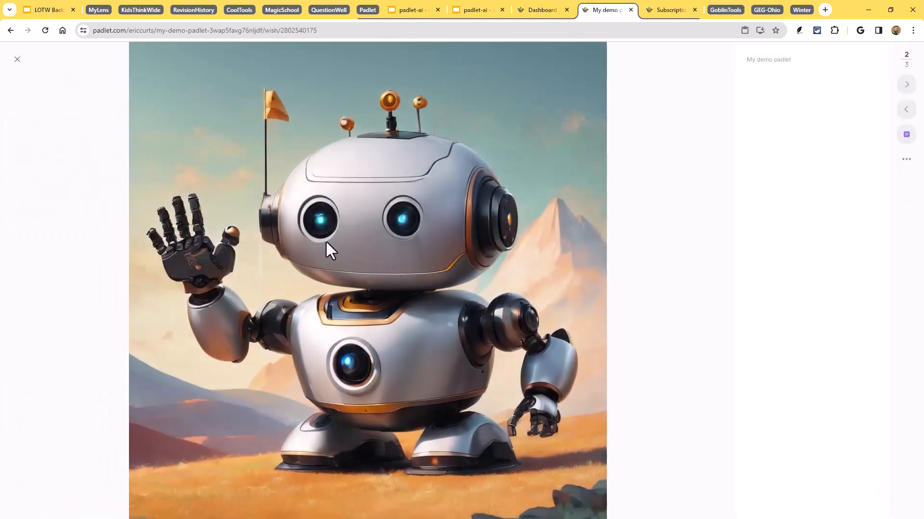
{"action": "left_click", "coordinate": [17, 59]}
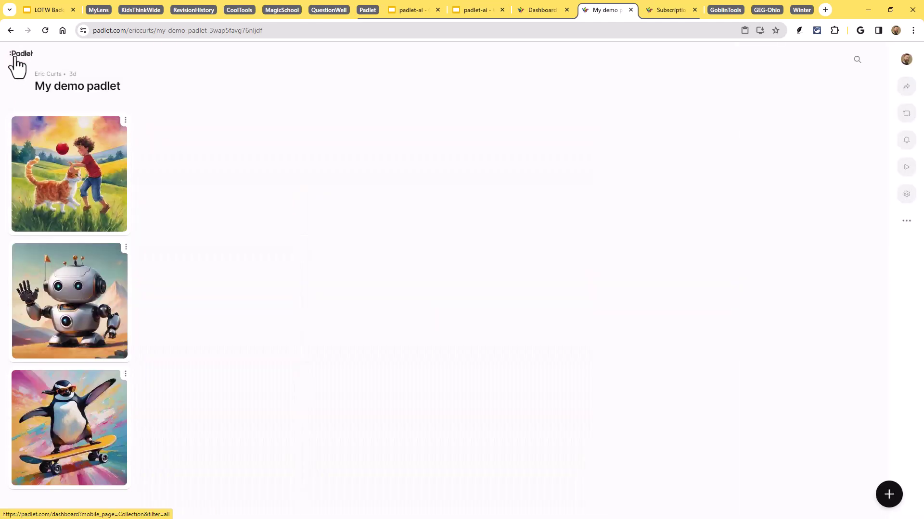
{"action": "left_click", "coordinate": [57, 422]}
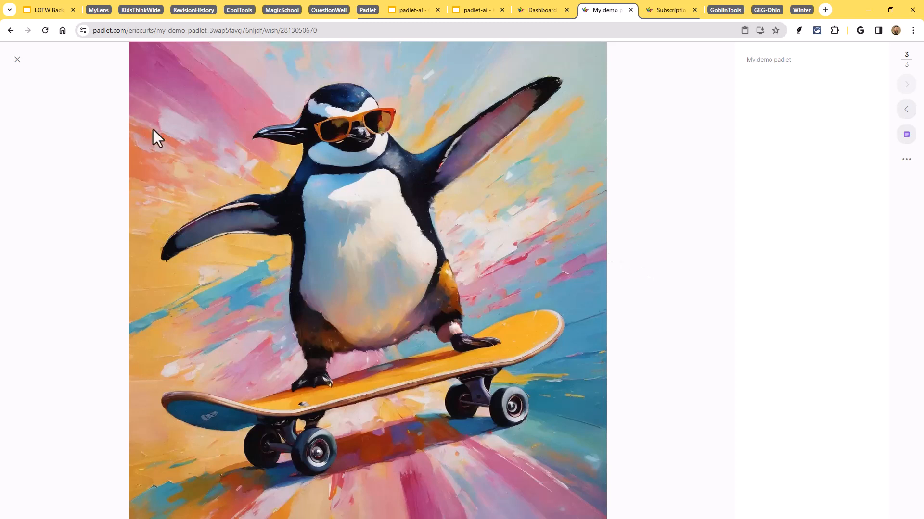
{"action": "left_click", "coordinate": [17, 60]}
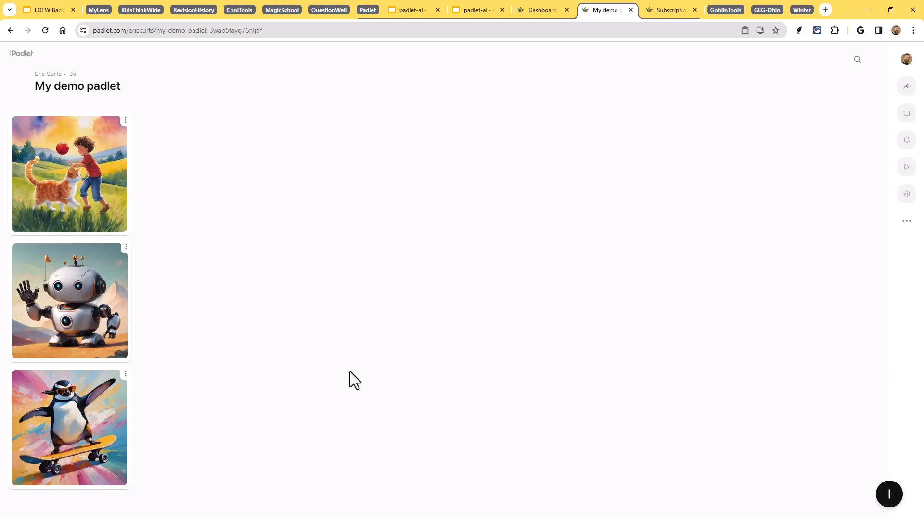
{"action": "left_click", "coordinate": [82, 283]}
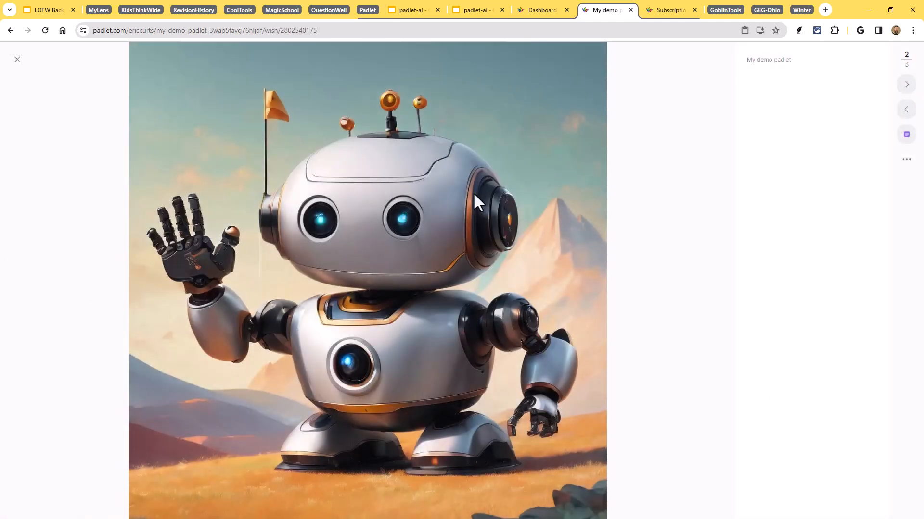
Bring up the browser's save options on the robot image and dismiss them unused
{"action": "right_click", "coordinate": [449, 182]}
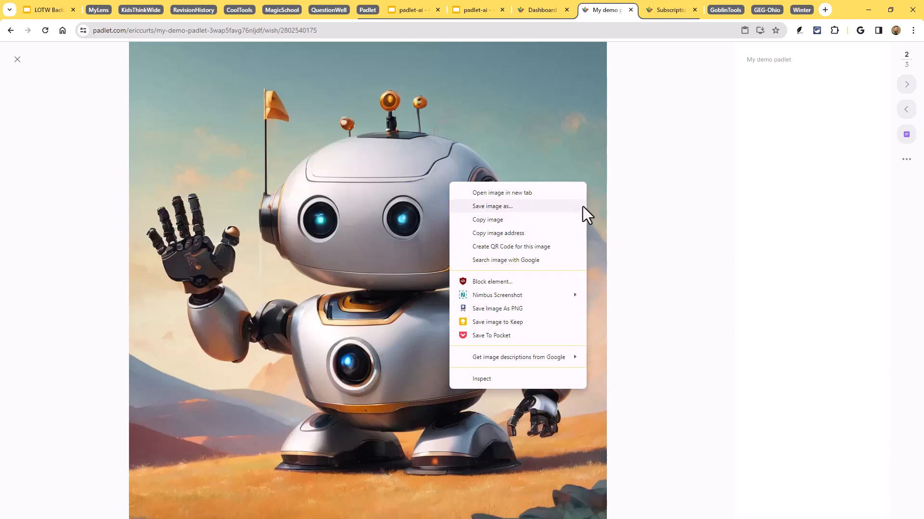
{"action": "left_click", "coordinate": [633, 212]}
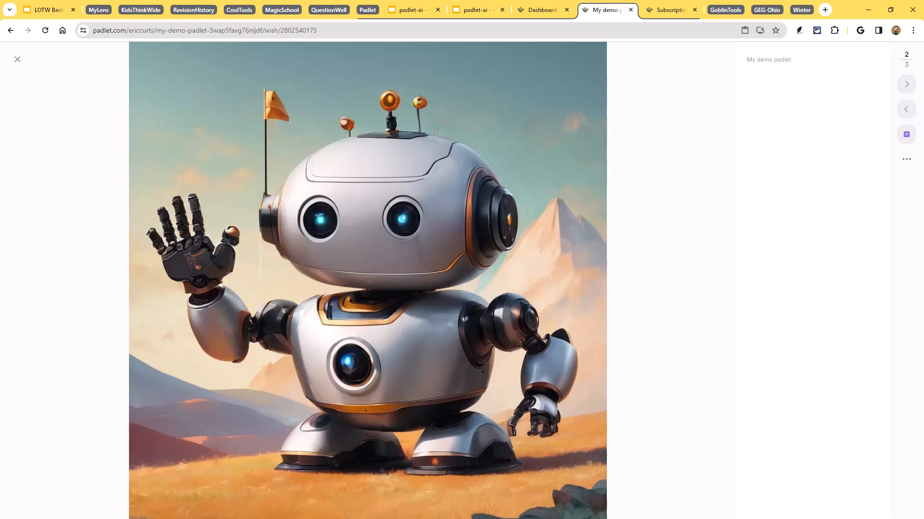
{"action": "left_click", "coordinate": [663, 10]}
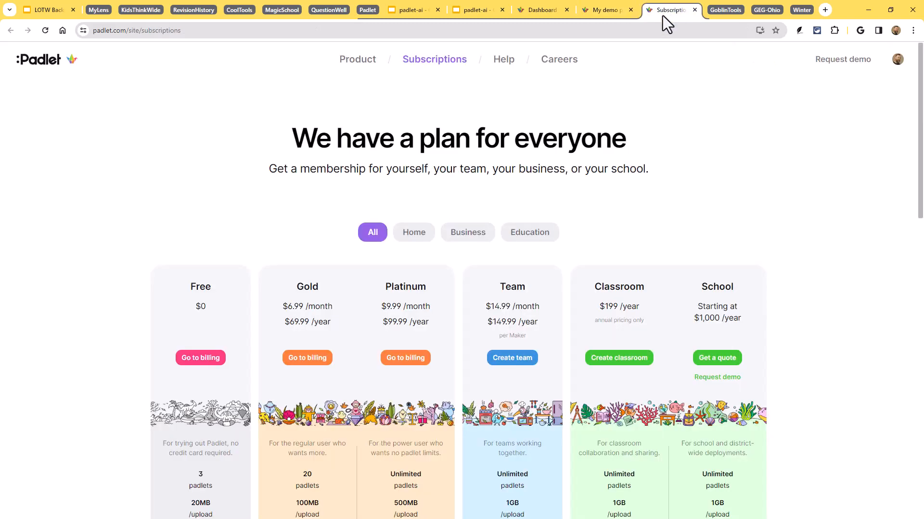
{"action": "scroll", "coordinate": [78, 299], "scroll_direction": "down", "scroll_amount": 3}
{"action": "scroll", "coordinate": [78, 298], "scroll_direction": "down", "scroll_amount": 2}
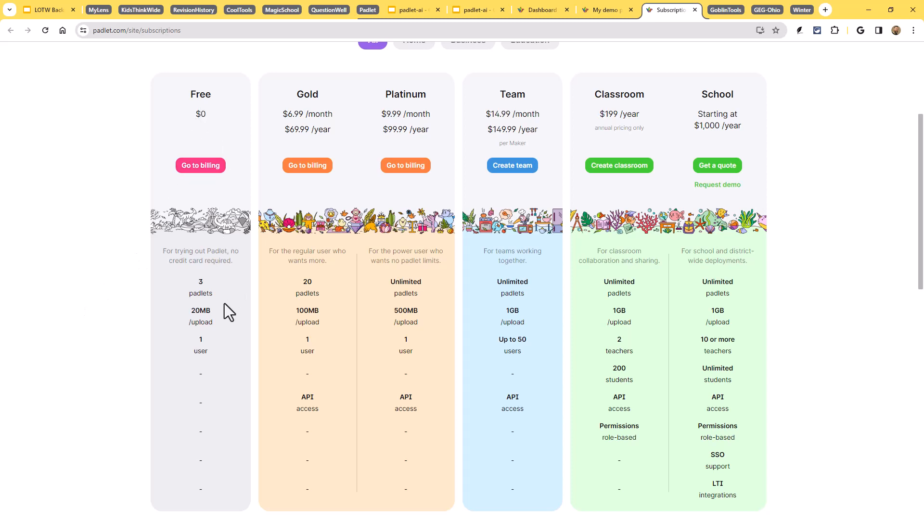
{"action": "scroll", "coordinate": [224, 304], "scroll_direction": "down", "scroll_amount": 2}
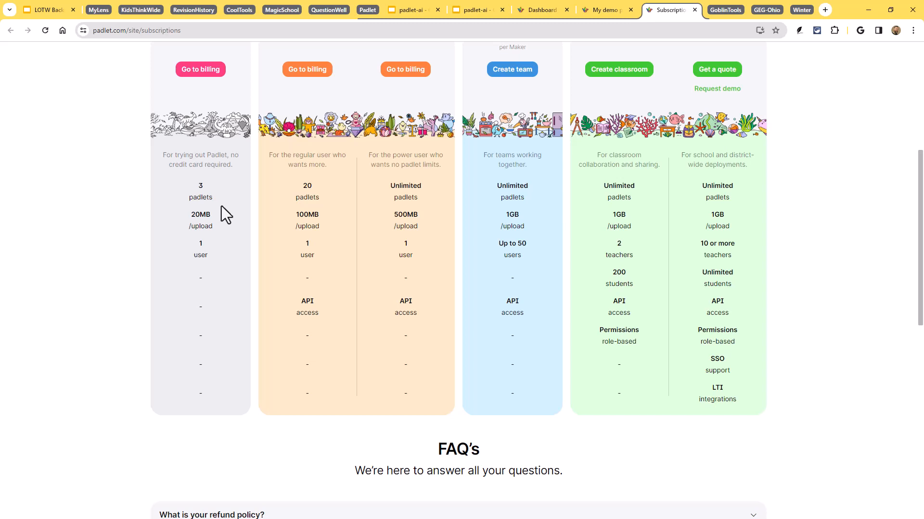
{"action": "scroll", "coordinate": [221, 206], "scroll_direction": "up", "scroll_amount": 2}
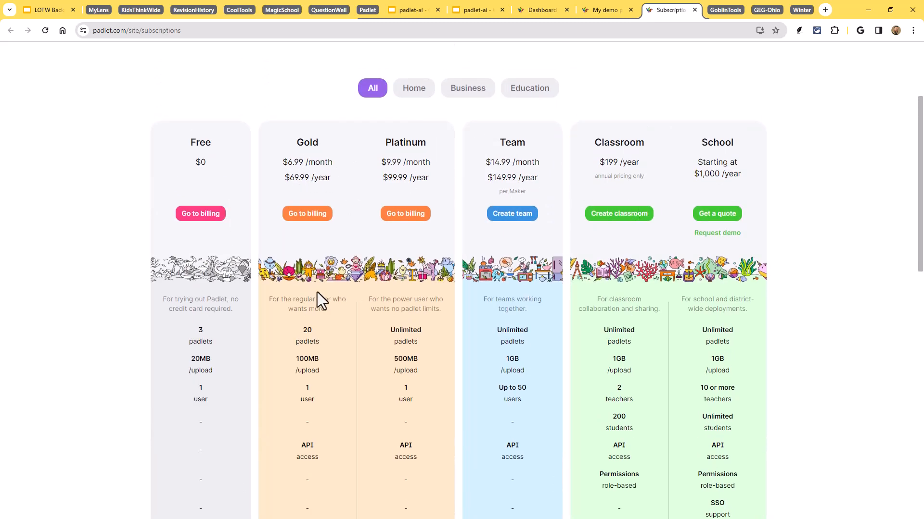
{"action": "scroll", "coordinate": [321, 300], "scroll_direction": "down", "scroll_amount": 2}
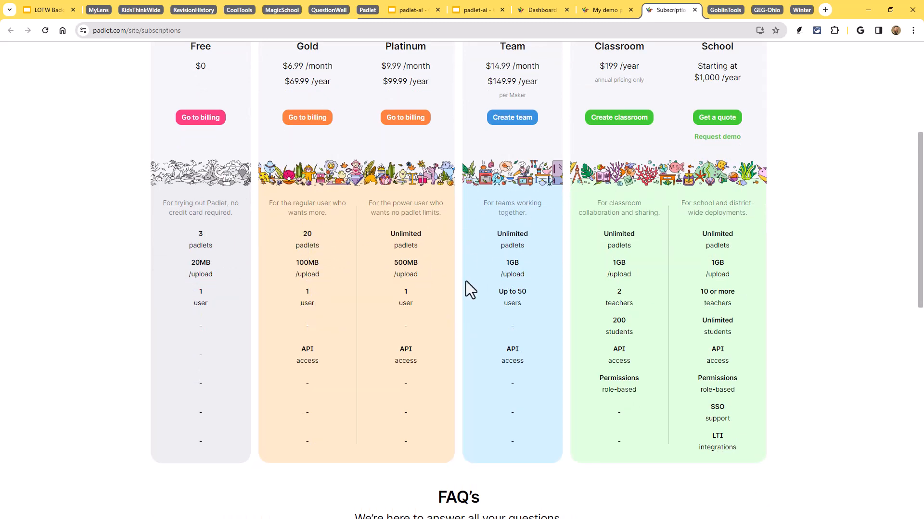
{"action": "scroll", "coordinate": [398, 302], "scroll_direction": "up", "scroll_amount": 3}
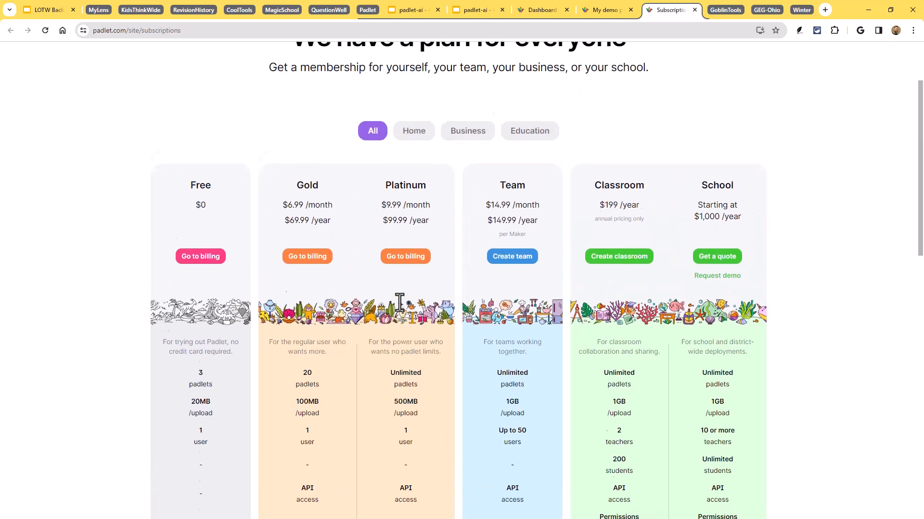
{"action": "scroll", "coordinate": [401, 302], "scroll_direction": "up", "scroll_amount": 3}
{"action": "scroll", "coordinate": [400, 302], "scroll_direction": "down", "scroll_amount": 3}
{"action": "scroll", "coordinate": [255, 329], "scroll_direction": "down", "scroll_amount": 1}
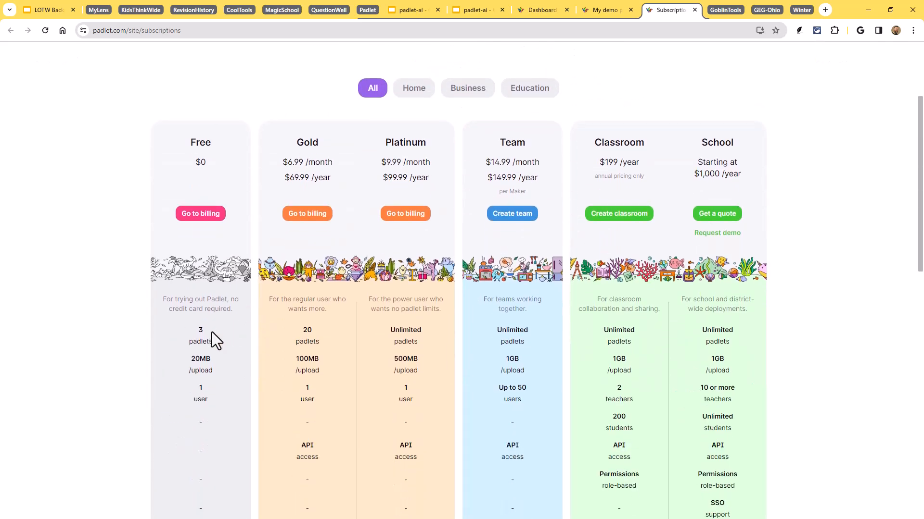
{"action": "scroll", "coordinate": [212, 332], "scroll_direction": "up", "scroll_amount": 4}
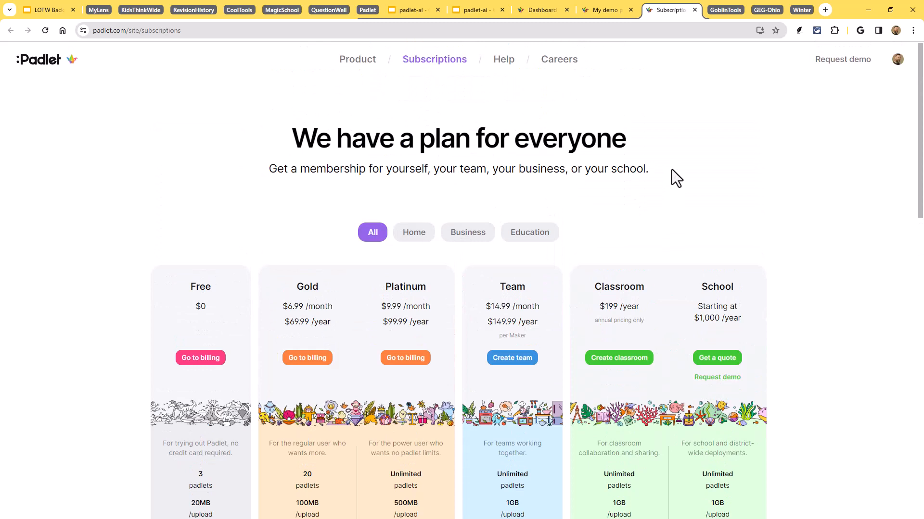